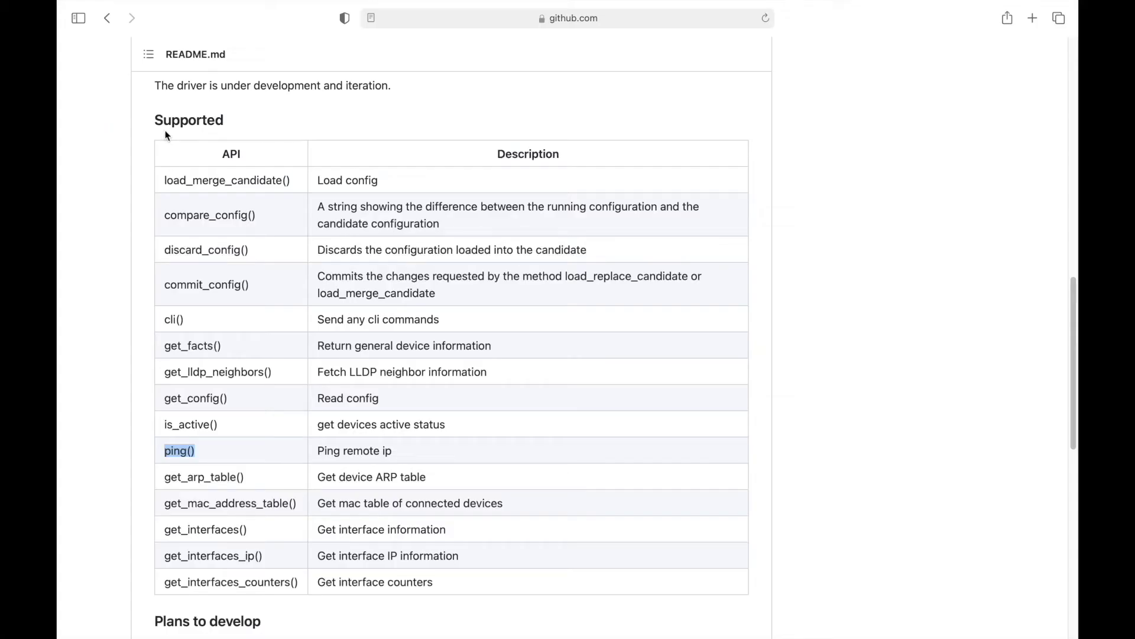
scroll(169, 131, up, 1)
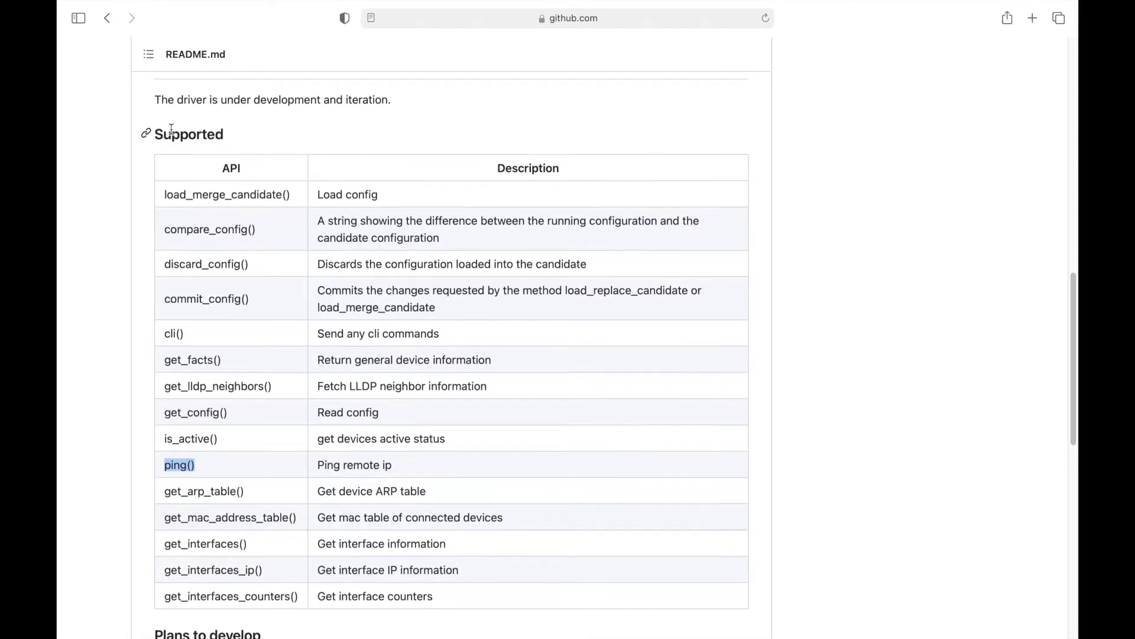
scroll(170, 163, down, 2)
scroll(169, 219, down, 2)
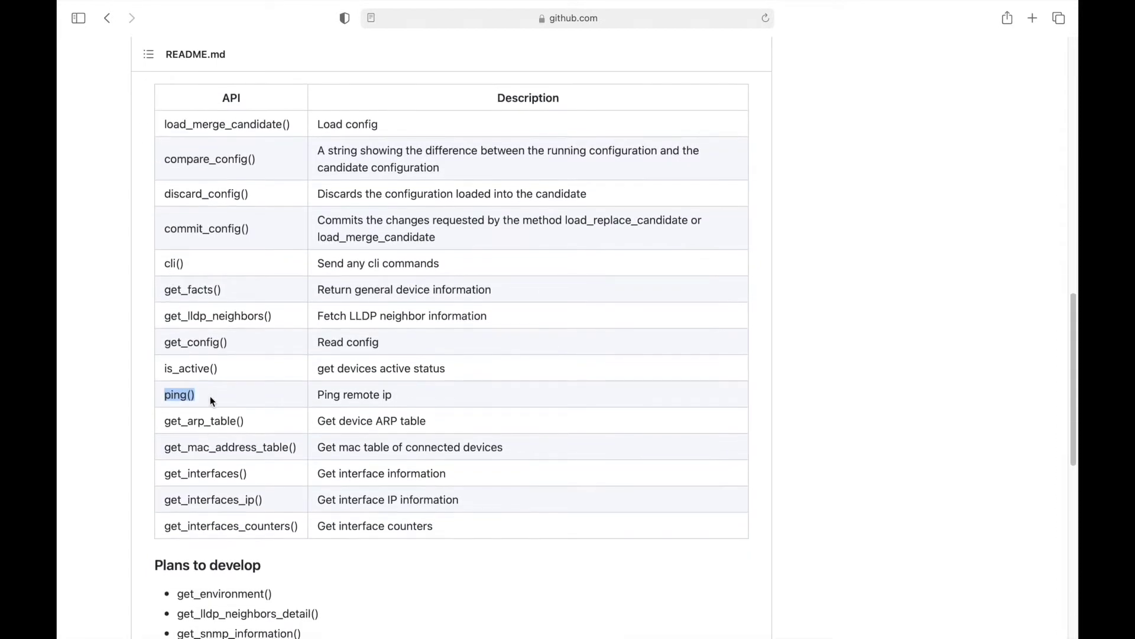
- Highlight ping() and 'Ping remote ip' in the README table, then the pip install napalm-huawei-vrp line
click(209, 395)
drag(195, 396, 172, 401)
drag(318, 396, 404, 388)
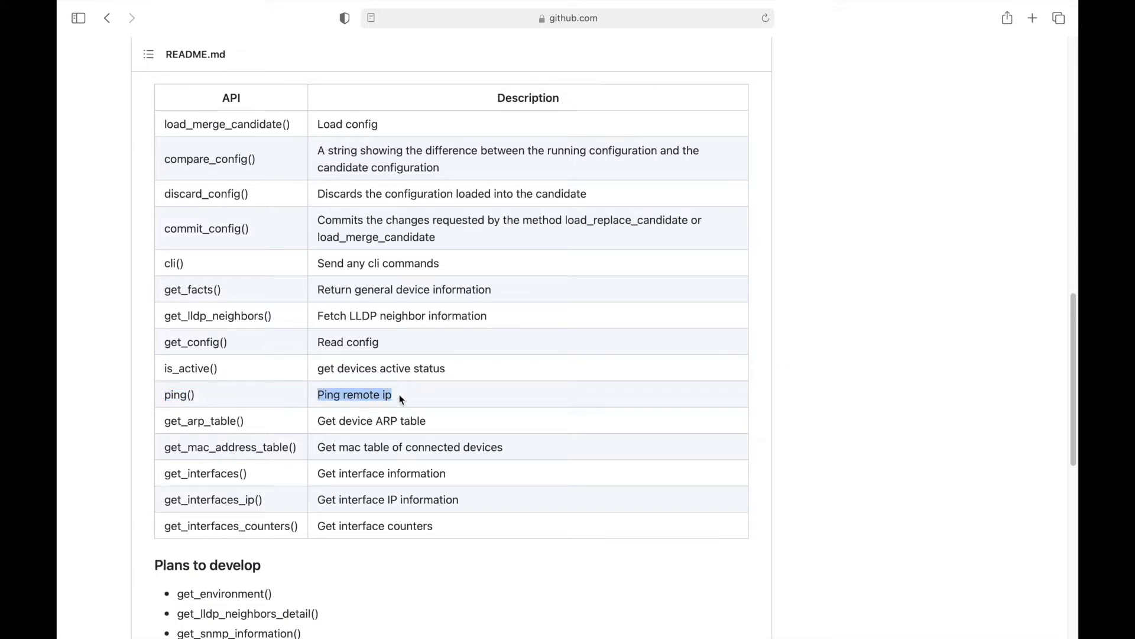
scroll(401, 397, down, 5)
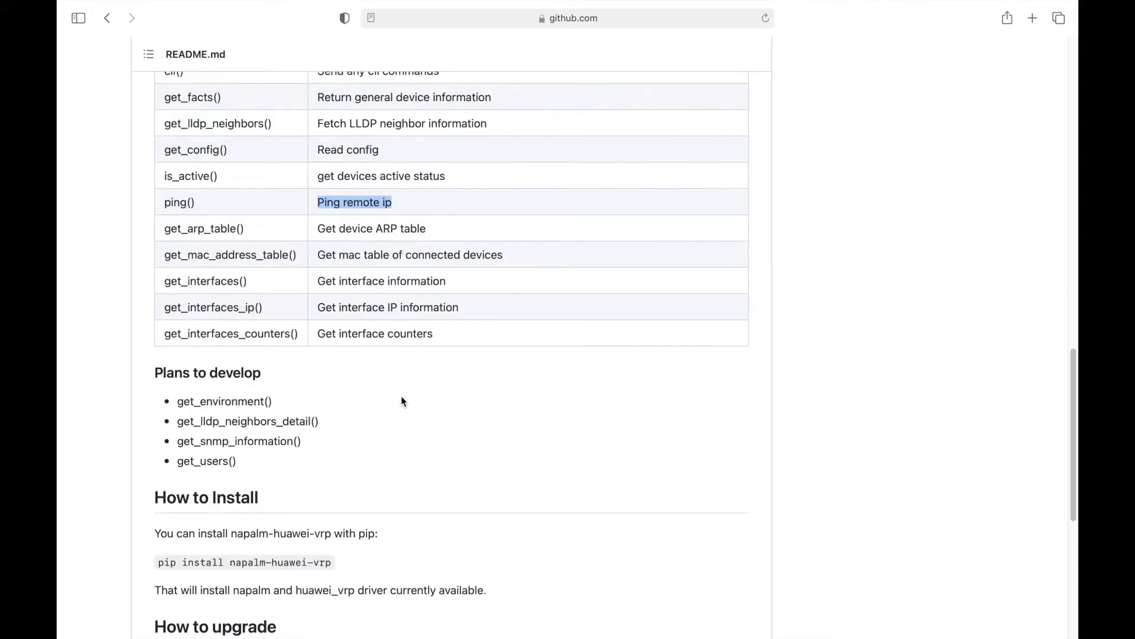
scroll(401, 401, down, 1)
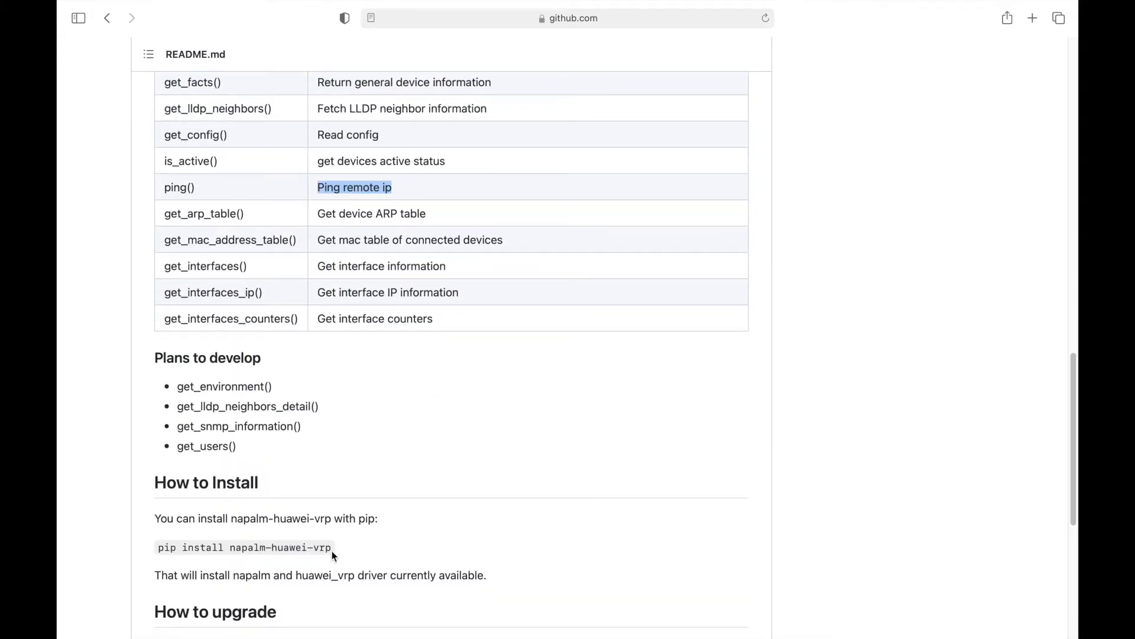
drag(331, 547, 157, 547)
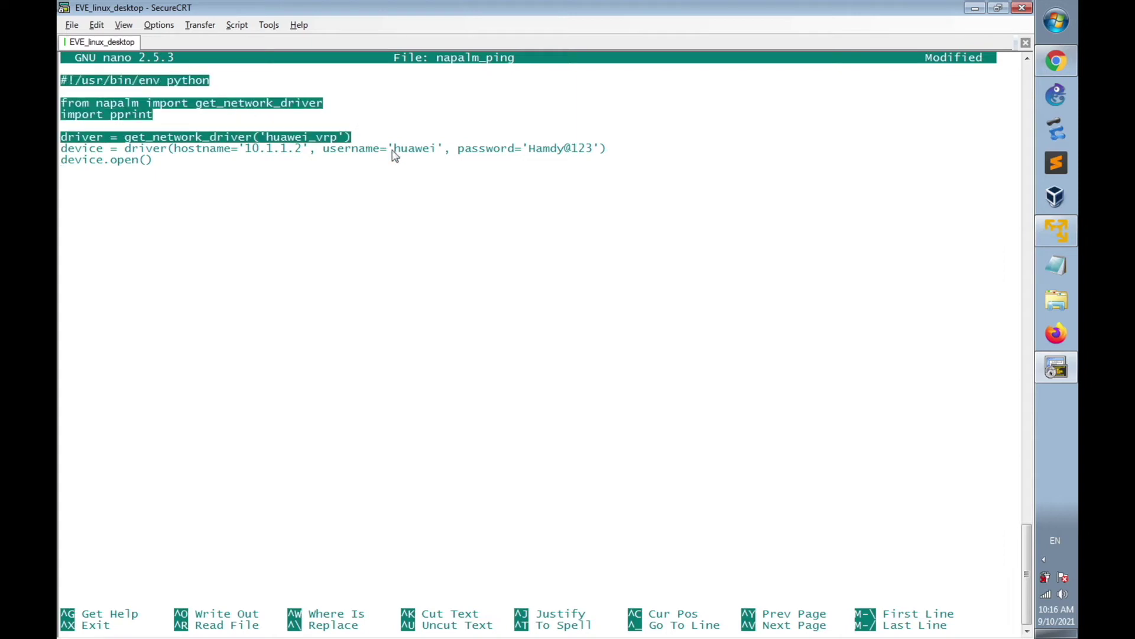
drag(62, 84, 450, 176)
click(75, 90)
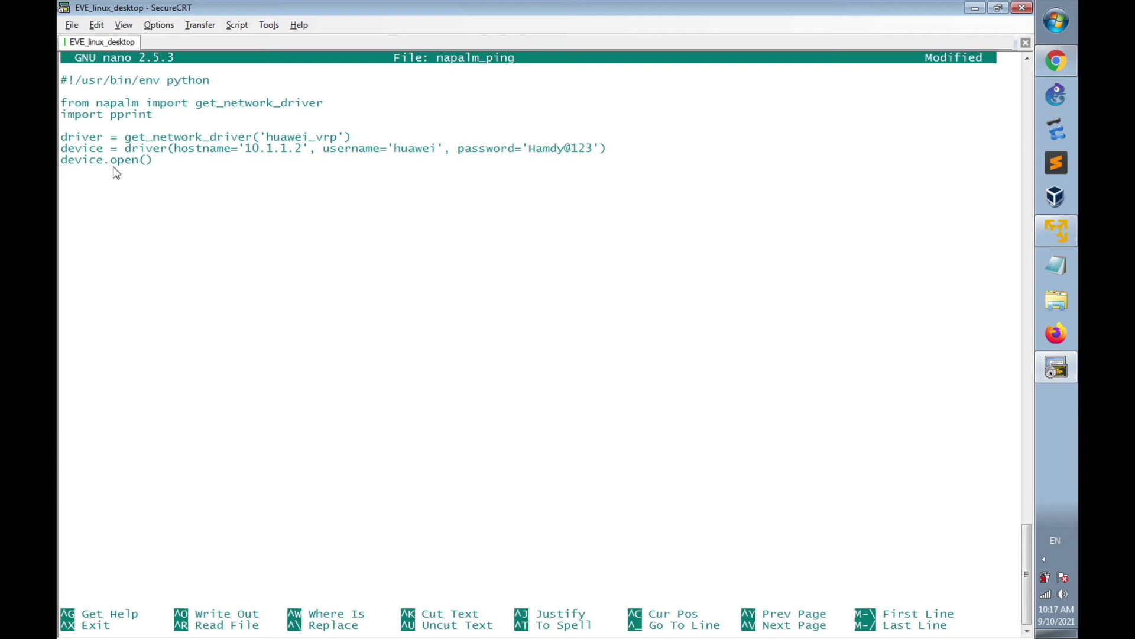
- Below device.open(), write ping_remote_ip = device.ping('10.1.1.9'), fixing typos, then start a new line
key(Return)
key(BackSpace)
text(ping)
text(_rem)
text(ote_i)
text(p =)
text( devic)
text(e.)
text(ping)
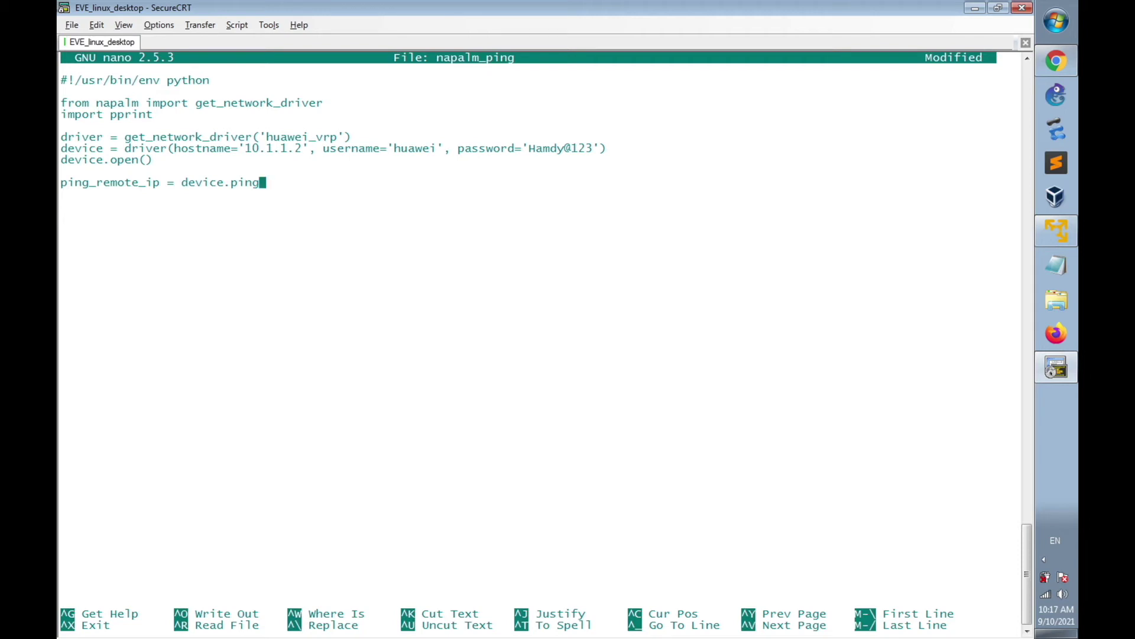
text(9)
key(BackSpace)
text(()
text(')
text(10.)
text(1.1.)
text(9)
text())
key(BackSpace)
text(')
text())
key(Return)
- Write pprint.pprint(ping_remote_ip), pasting the copied variable name as the argument
drag(160, 184, 61, 183)
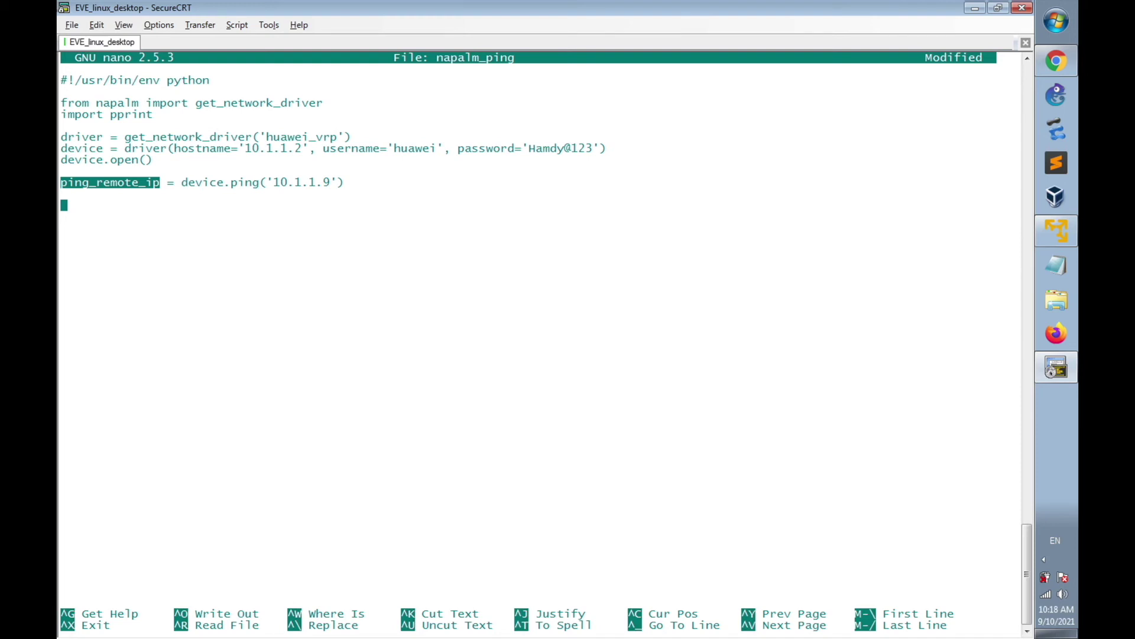
text(p)
text(print)
text(.p)
text(print)
text(()
right_click(201, 207)
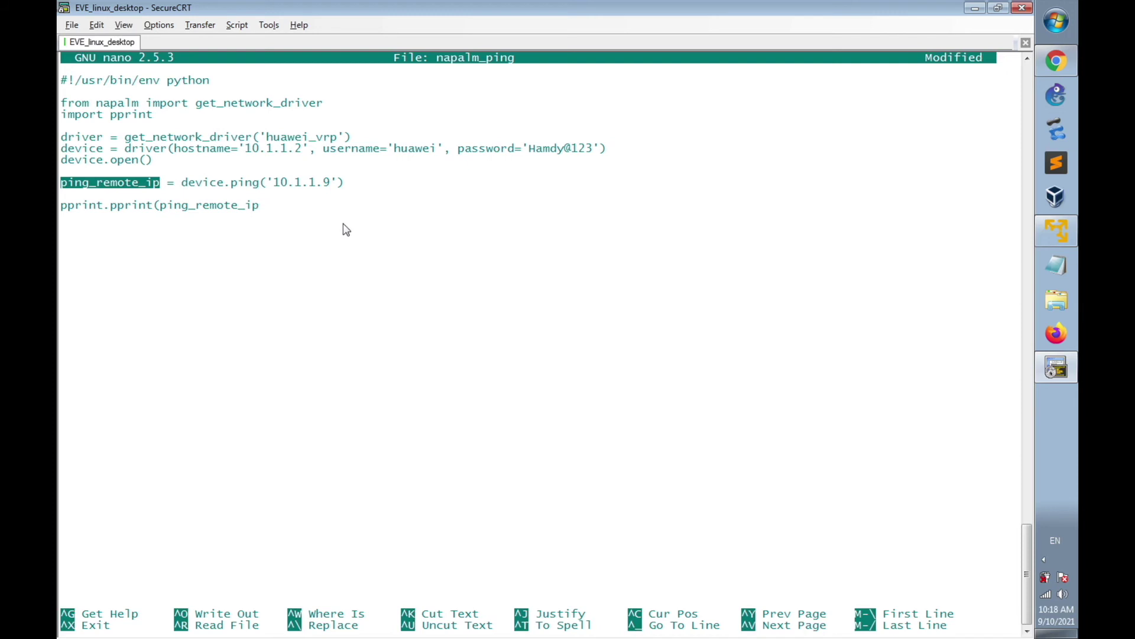
text())
- Save napalm_ping, exit nano, and run python napalm_ping
key(ctrl+x)
key(y)
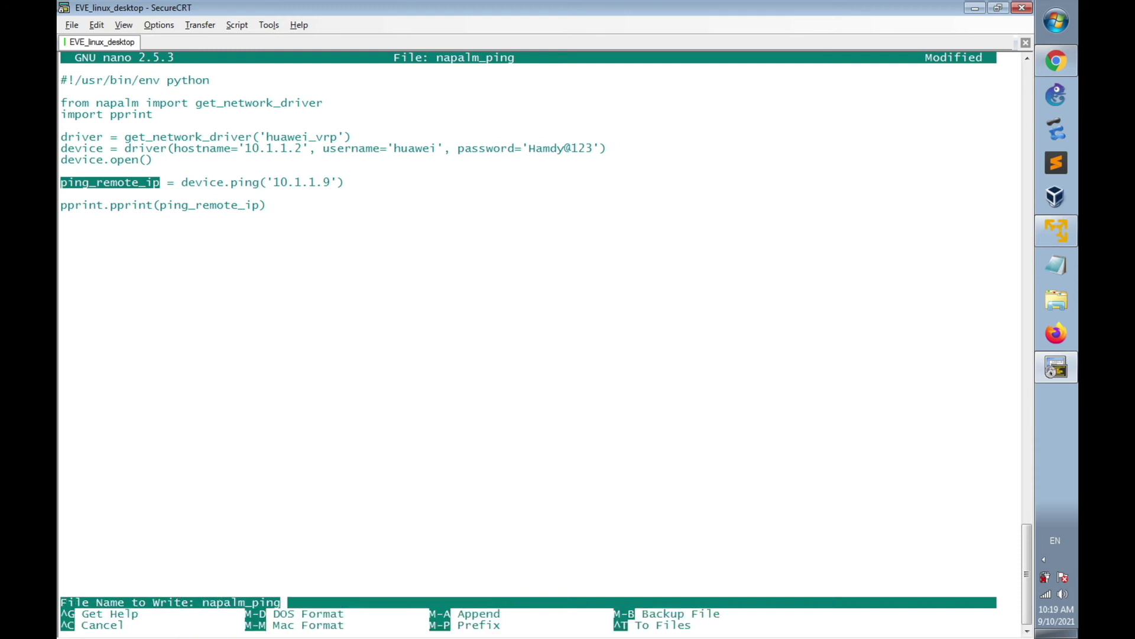
key(Return)
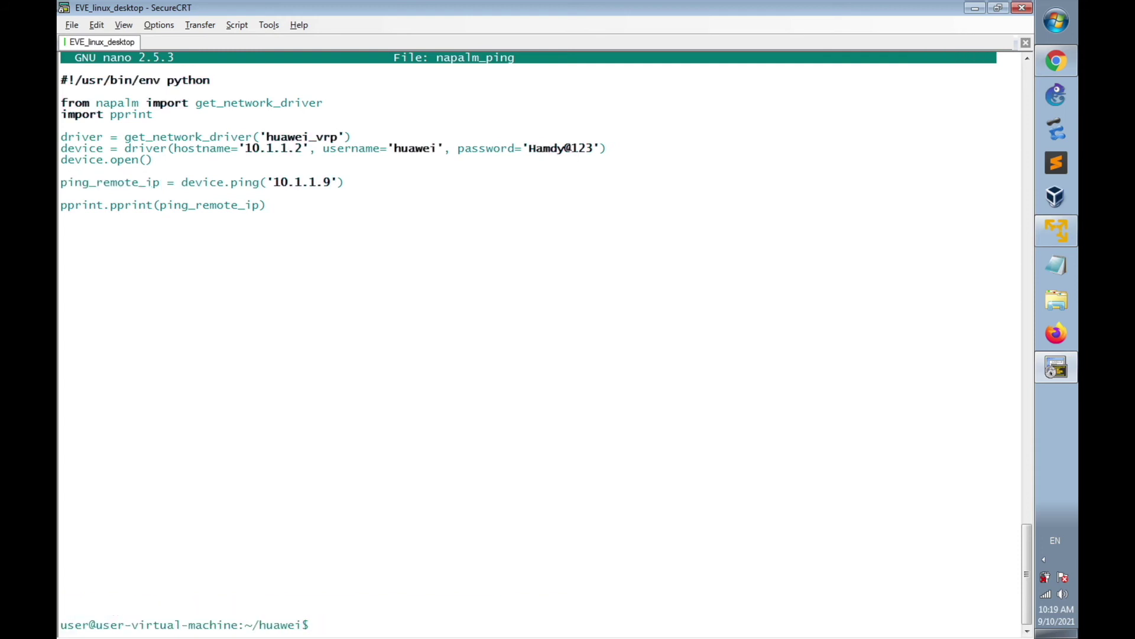
text(pythi)
key(BackSpace)
text(on )
text(napal)
text(m_)
text(ping)
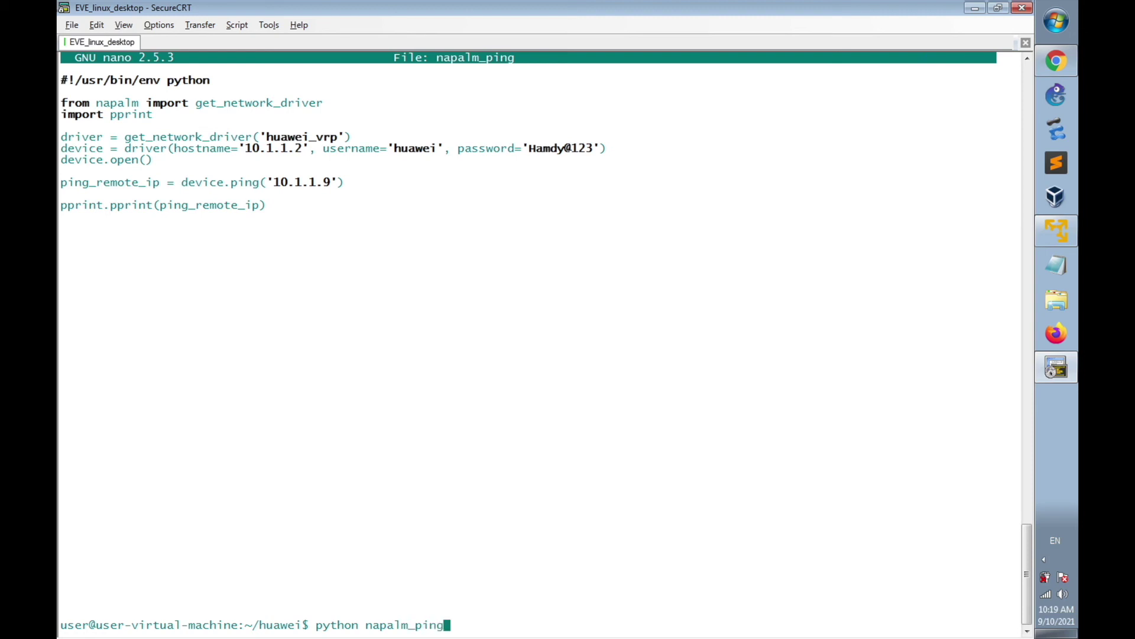
key(Return)
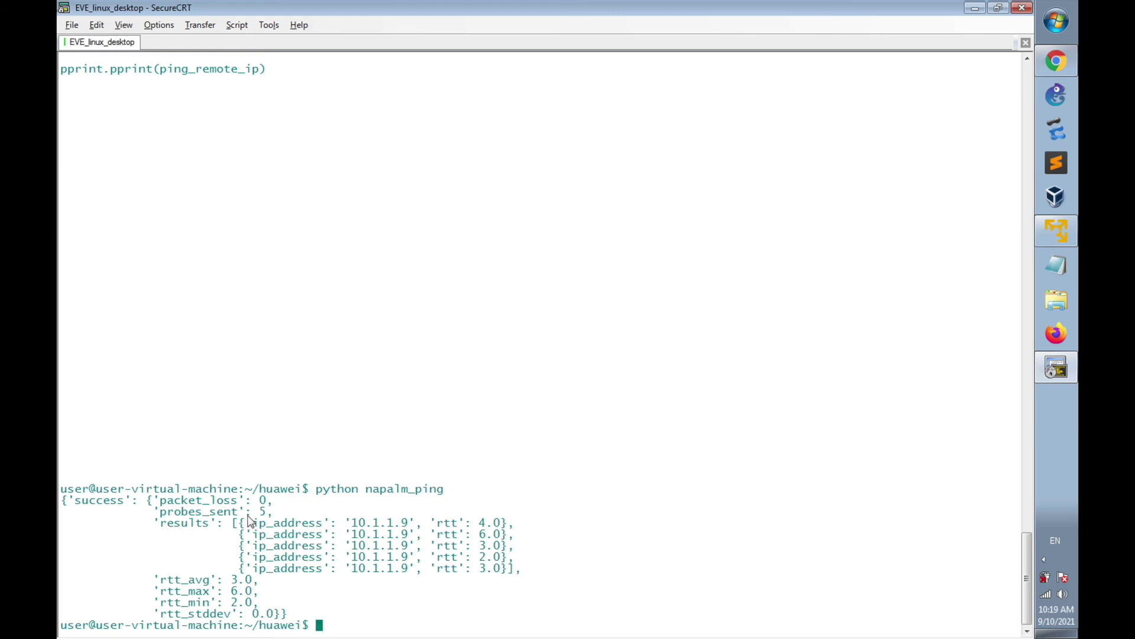
- Highlight success, packet_loss 0, 5 probes sent and the per-probe results through rtt_avg
drag(125, 504, 78, 507)
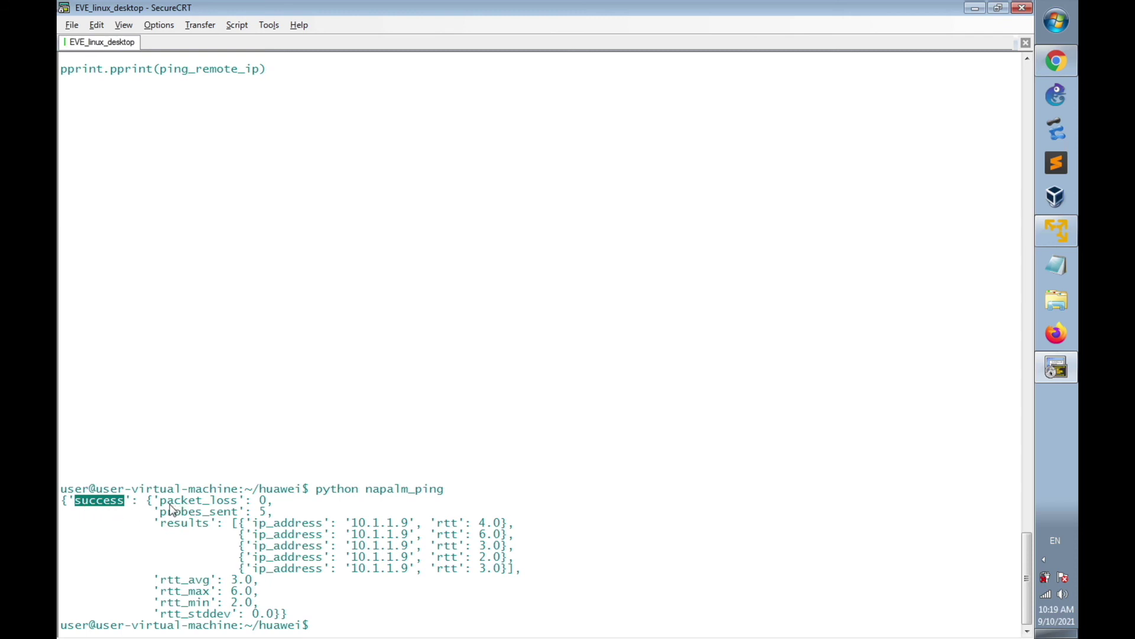
drag(166, 502, 275, 503)
click(278, 507)
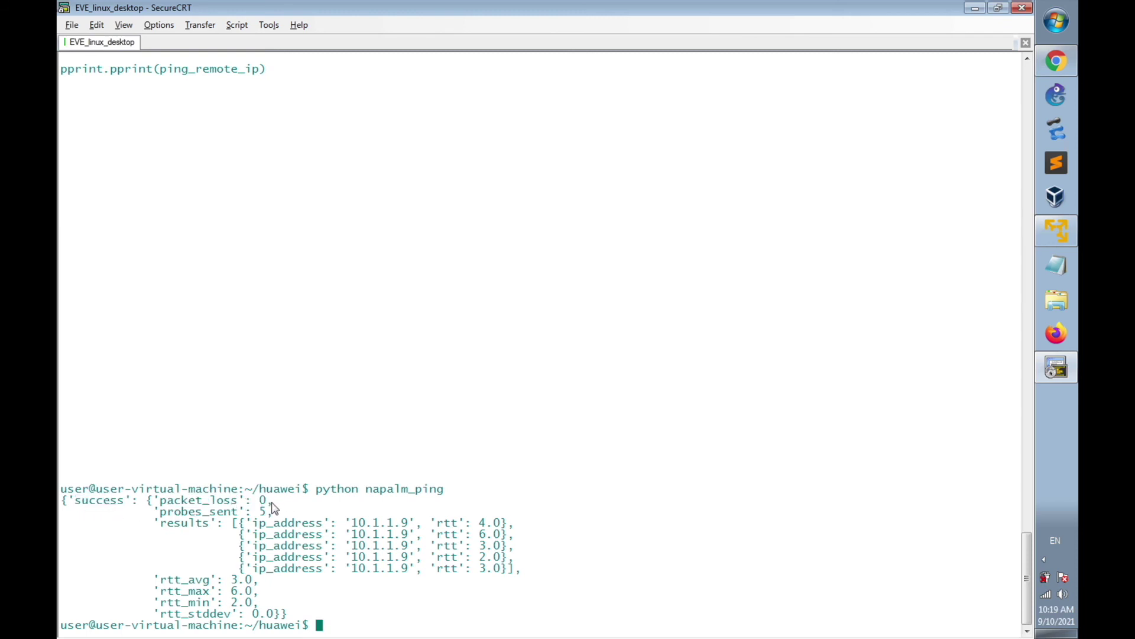
double_click(264, 500)
click(222, 523)
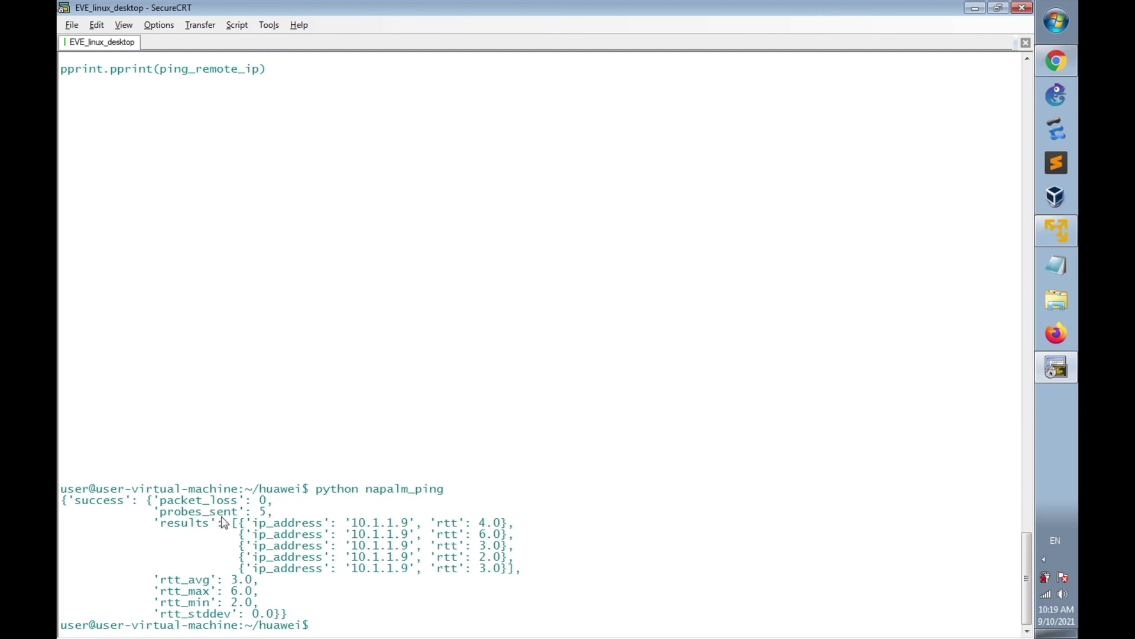
double_click(260, 512)
drag(266, 522, 506, 580)
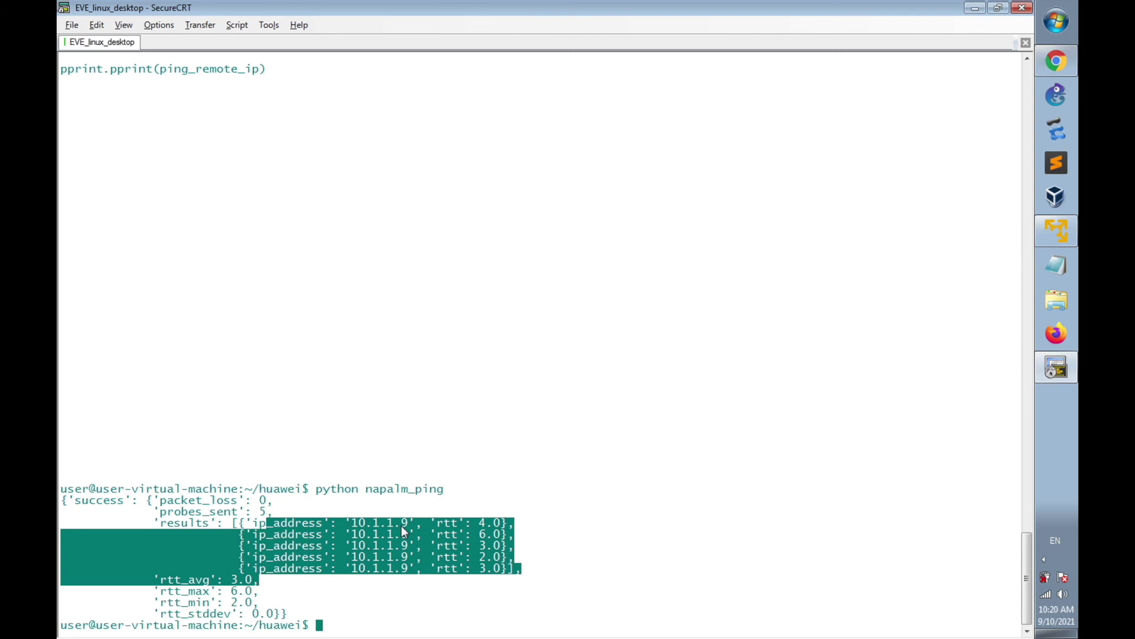
click(436, 559)
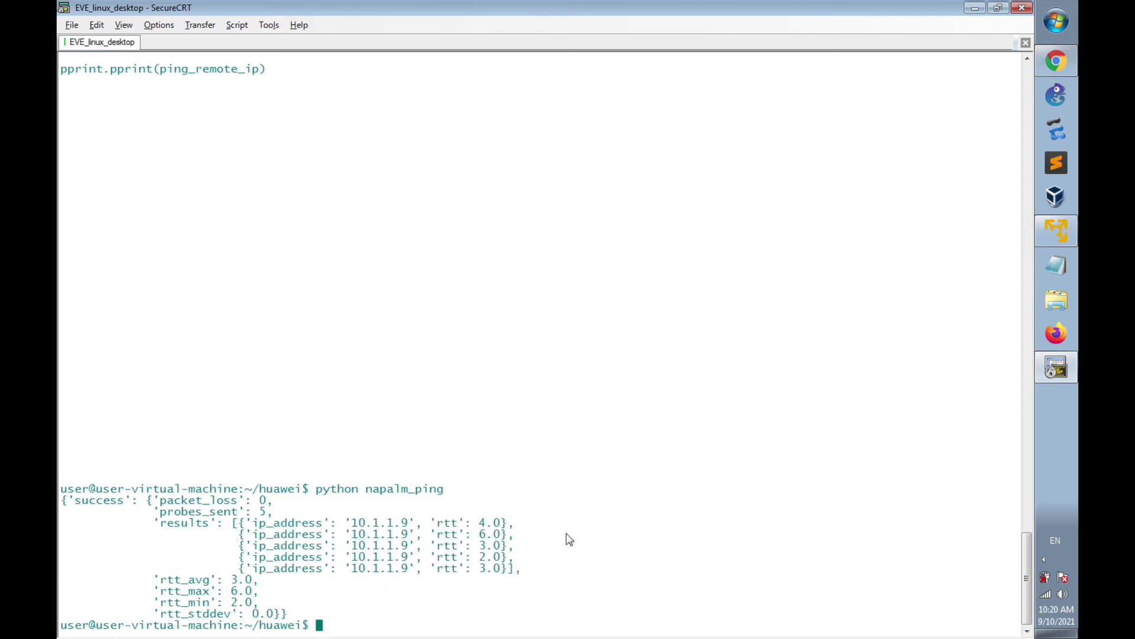